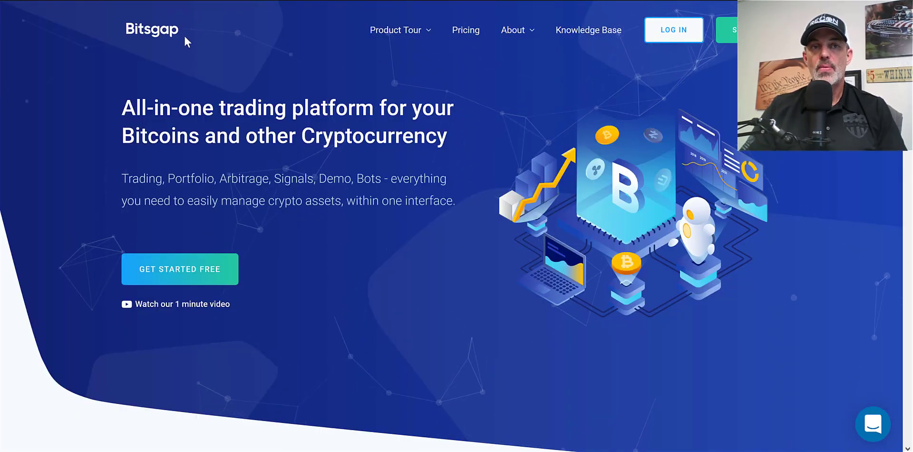
Highlight the homepage headline and the tagline words Trading, Arbitrage, Demo and Bots.
left_click_drag(183, 41, 244, 112)
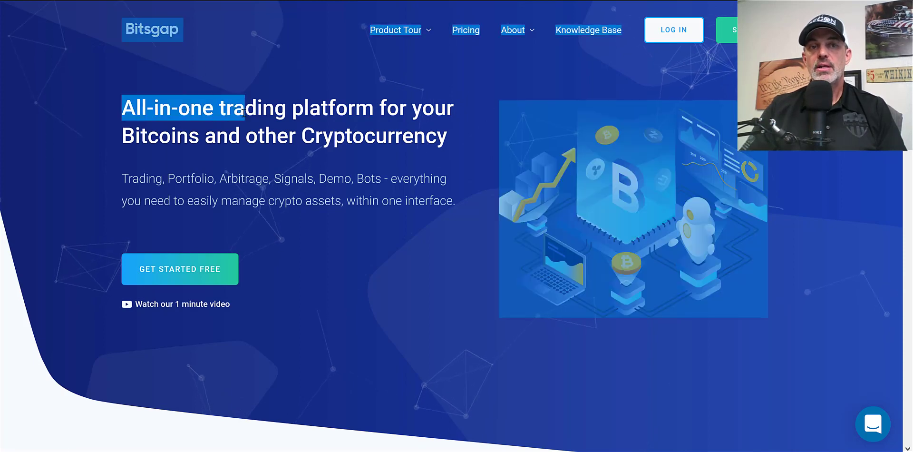
left_click(244, 112)
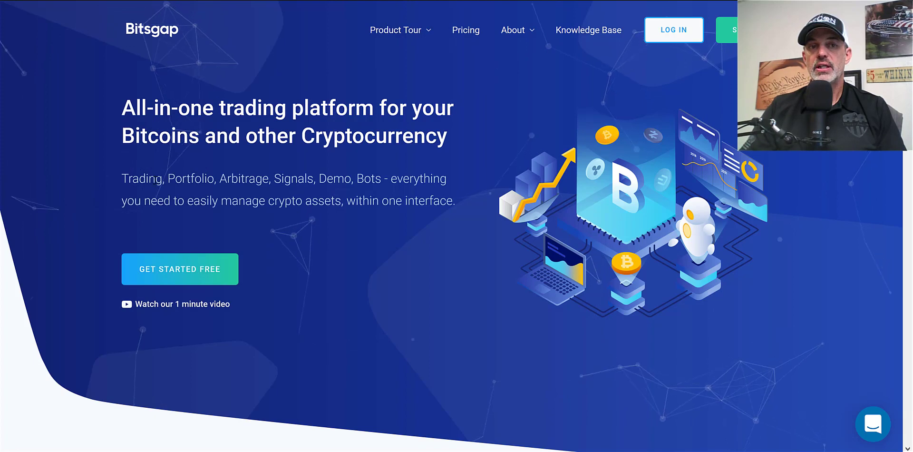
double_click(158, 179)
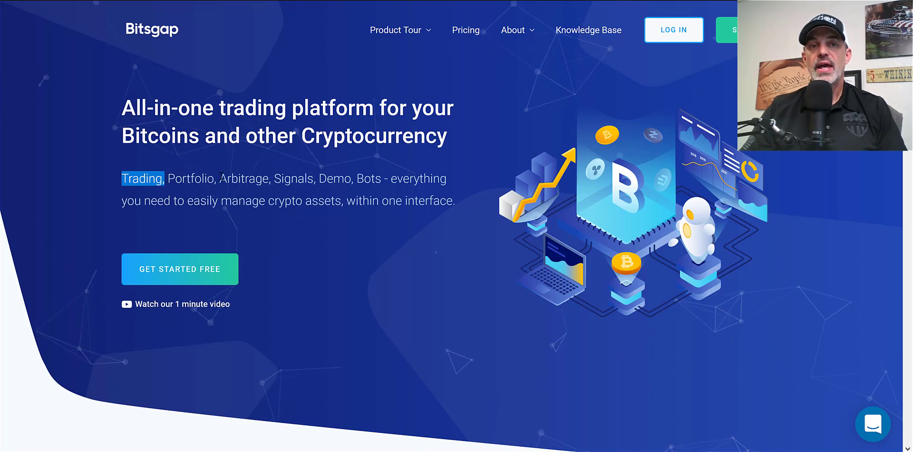
left_click_drag(220, 179, 268, 178)
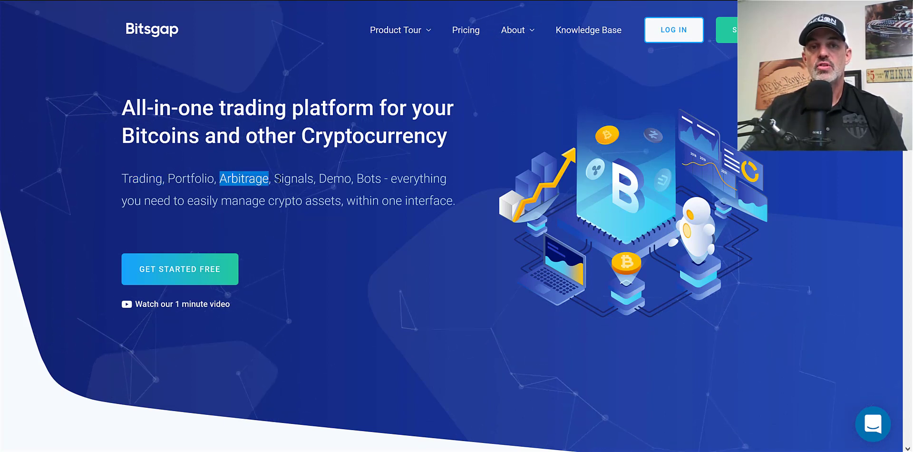
left_click_drag(327, 179, 351, 178)
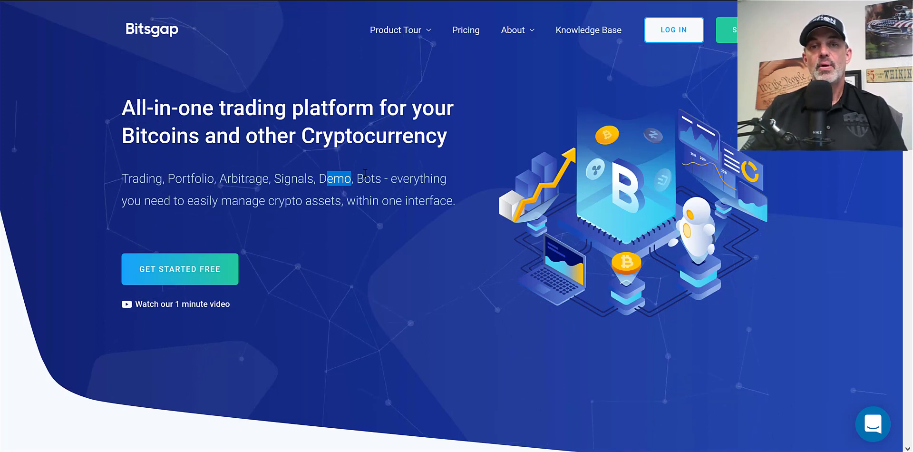
left_click_drag(357, 172, 392, 172)
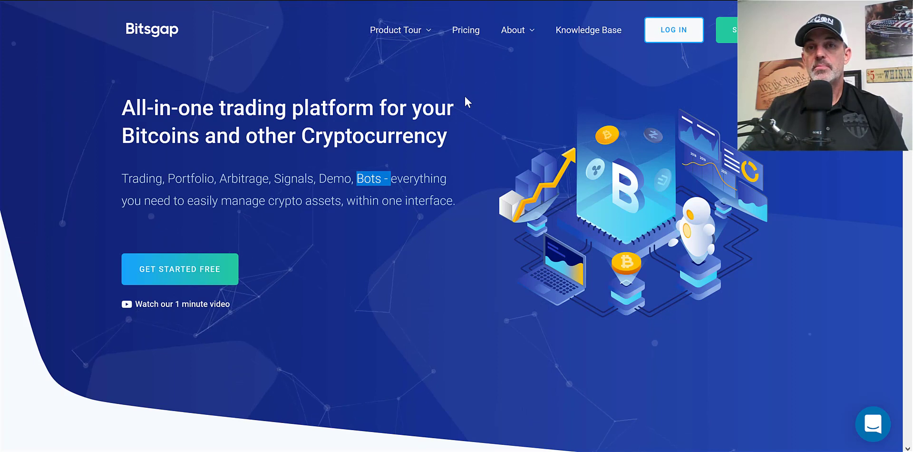
left_click(361, 262)
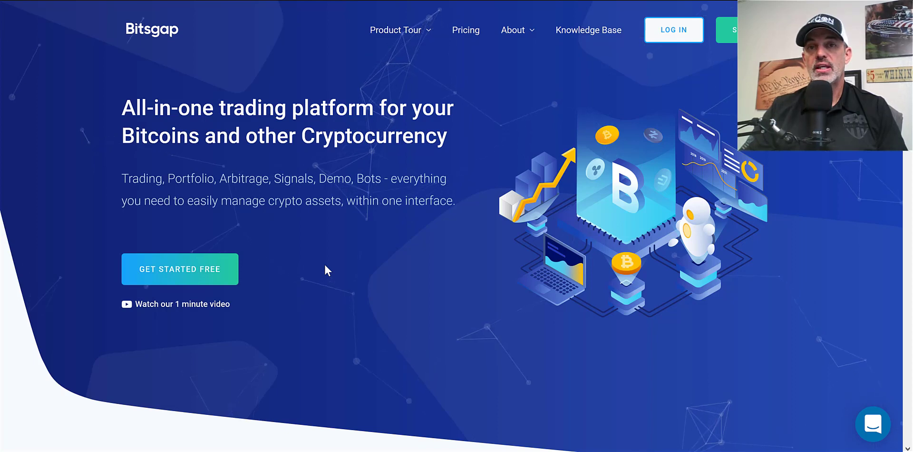
Go to Pricing and view the Basic $19, Advanced $44 and Pro $110 monthly plans.
left_click(470, 30)
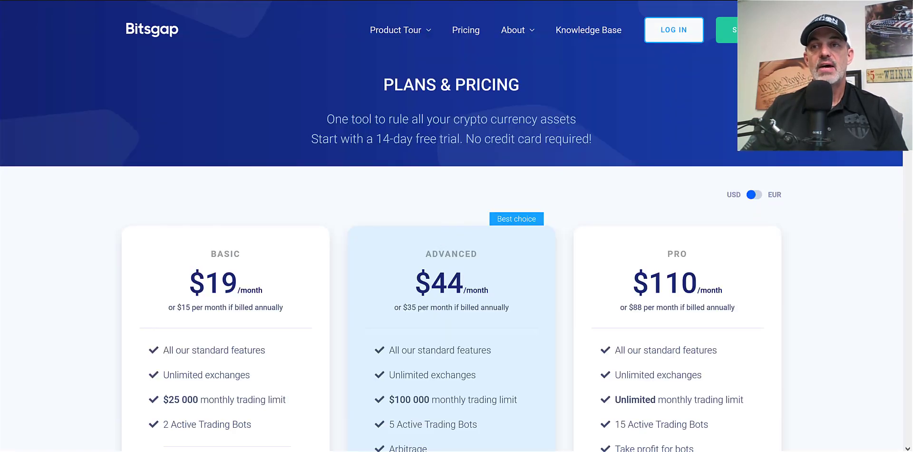
scroll(389, 119, "down", 5)
scroll(389, 119, "up", 2)
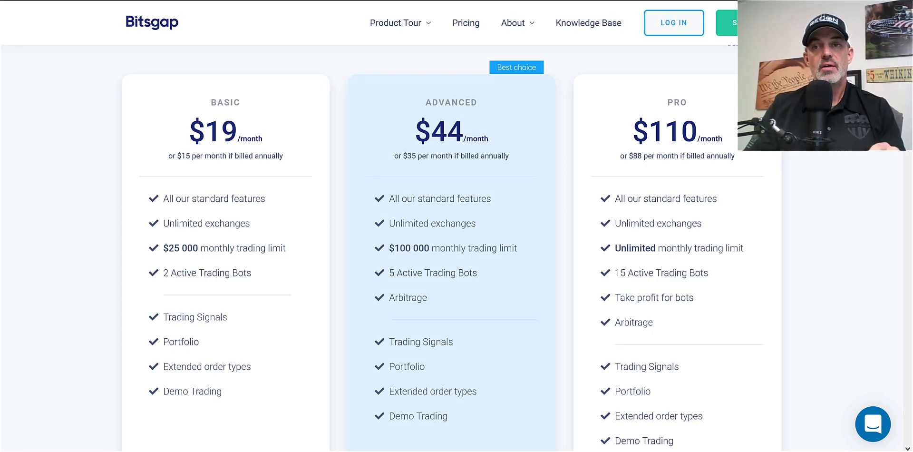
scroll(443, 250, "down", 2)
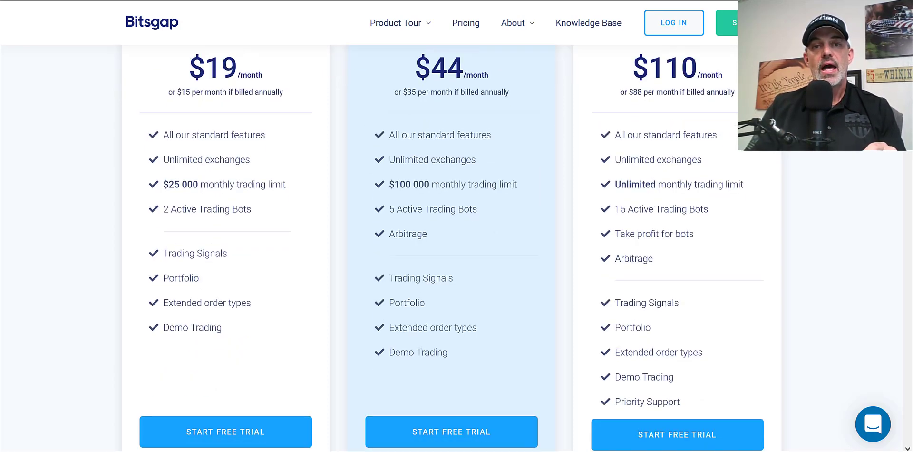
scroll(444, 248, "up", 1)
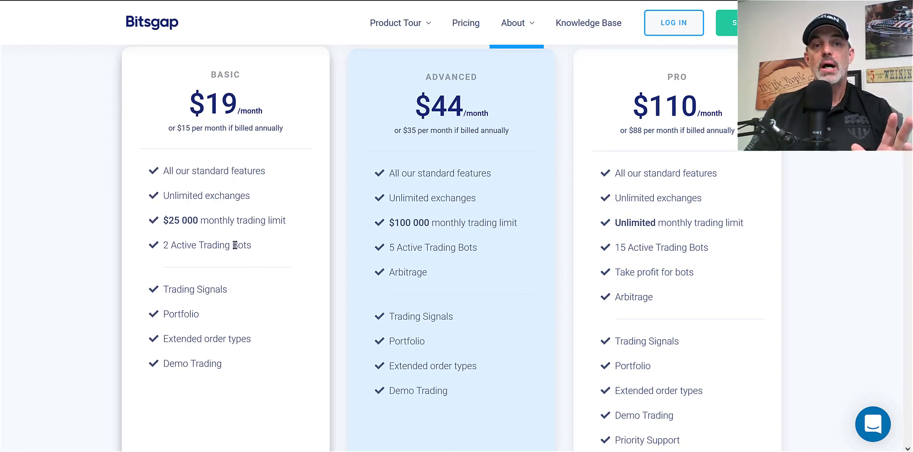
left_click_drag(252, 246, 175, 247)
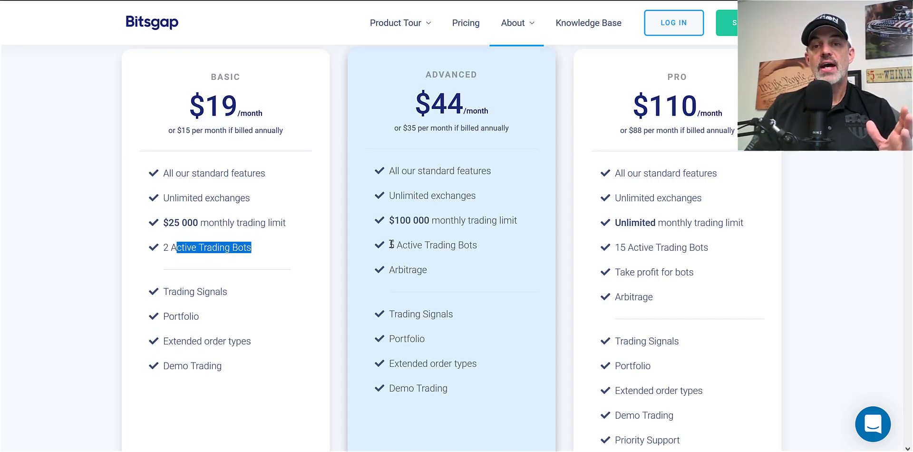
left_click_drag(390, 244, 468, 242)
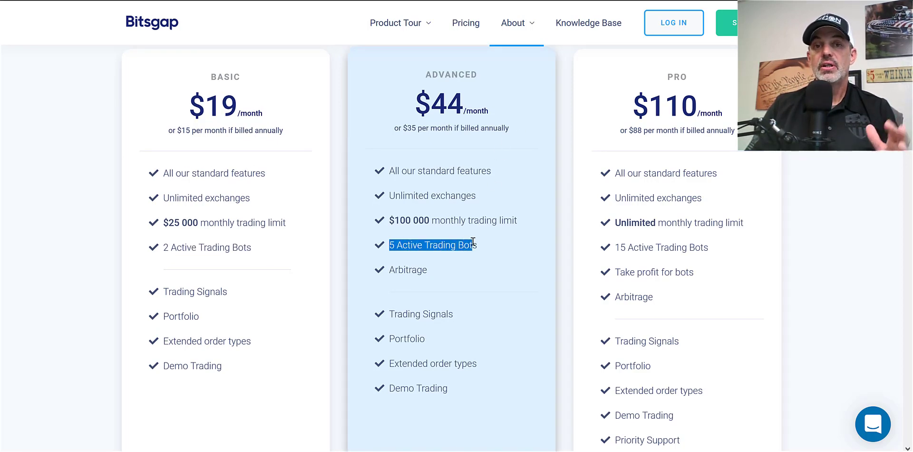
left_click_drag(437, 273, 397, 270)
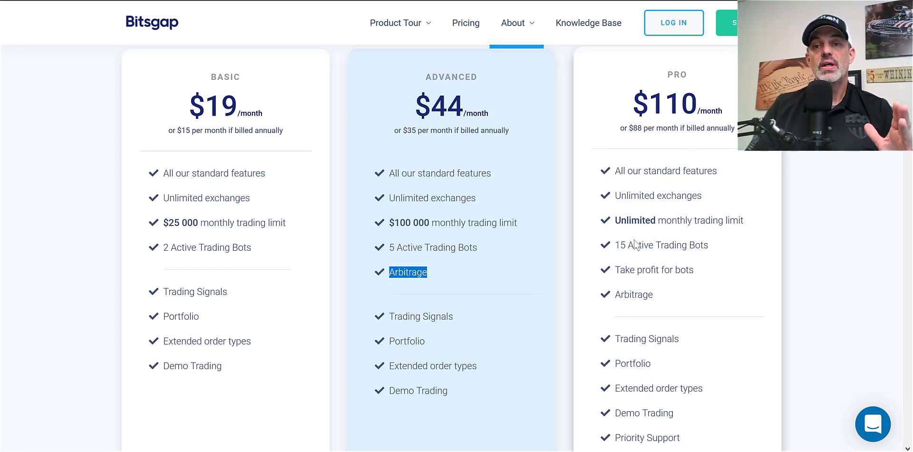
left_click_drag(621, 244, 712, 243)
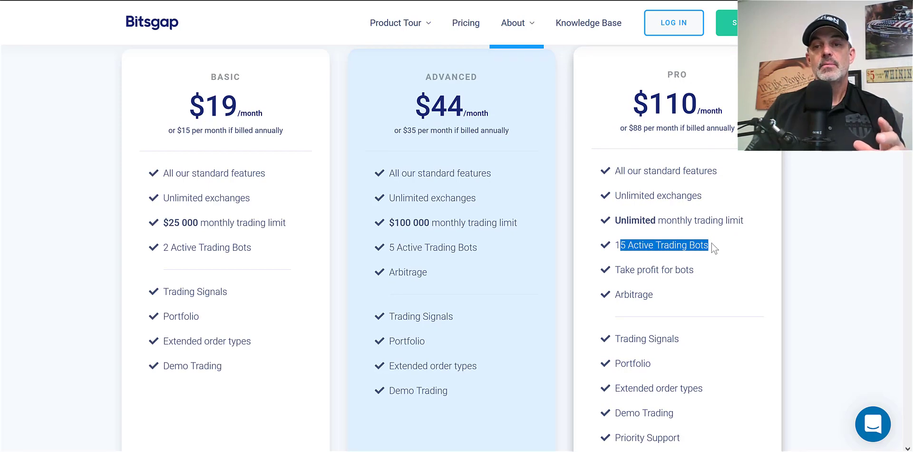
left_click_drag(617, 270, 689, 265)
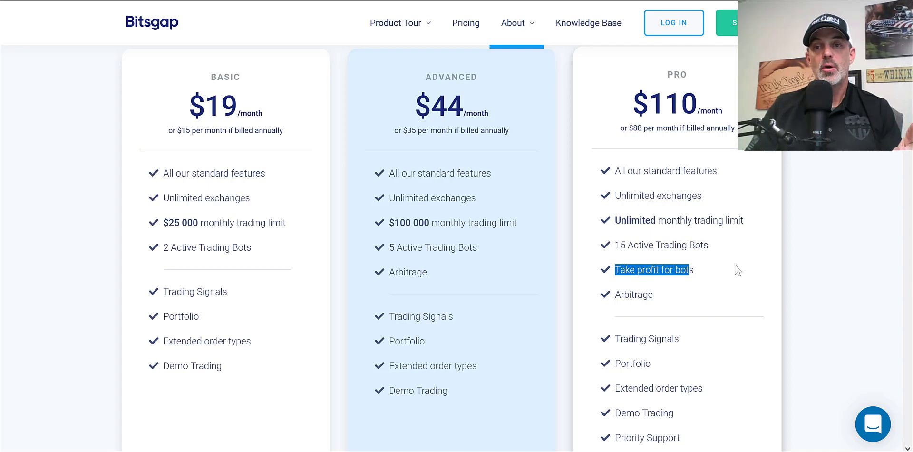
left_click_drag(673, 289, 603, 291)
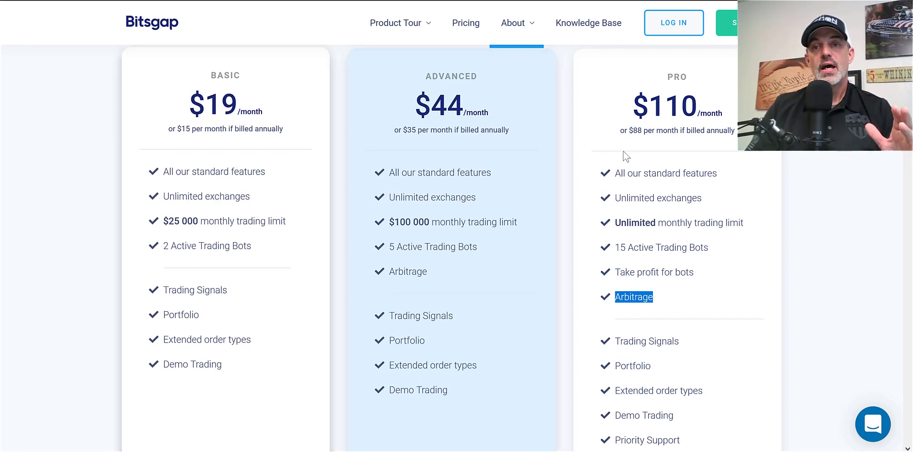
double_click(690, 101)
left_click(720, 102, "shift")
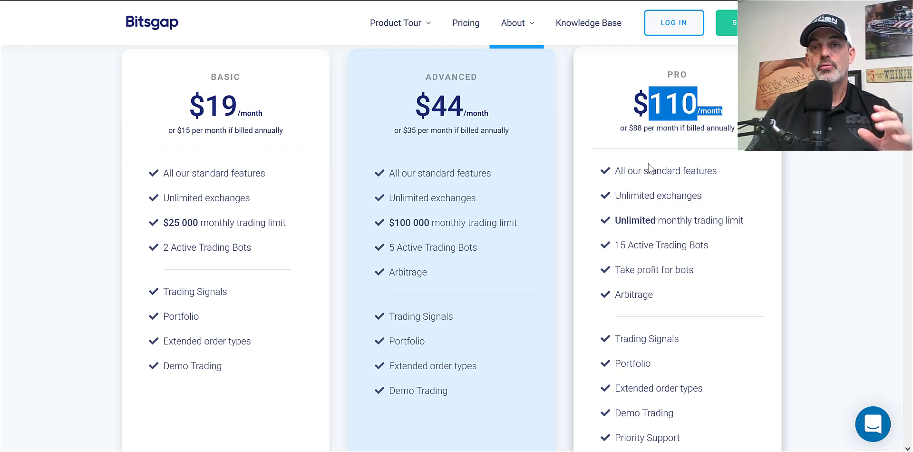
left_click(681, 78)
scroll(681, 143, "down", 4)
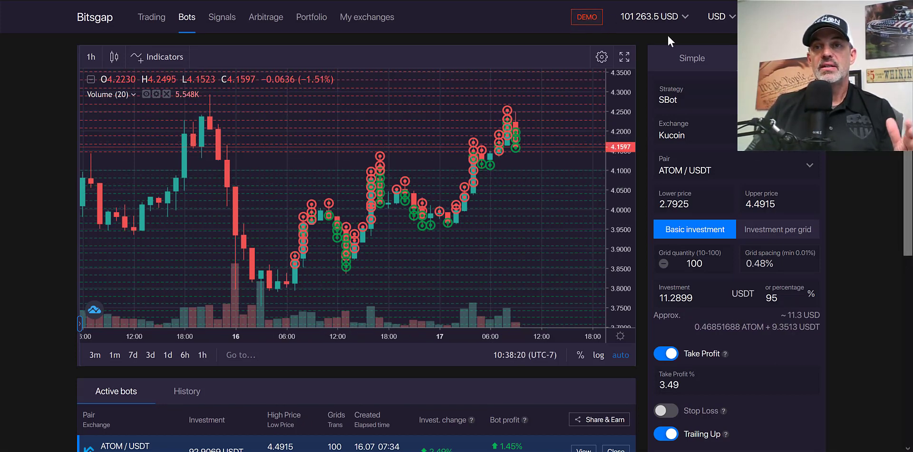
Scroll the demo ATOM/USDT bot page and select the Grid quantity value 100.
scroll(456, 226, "down", 1)
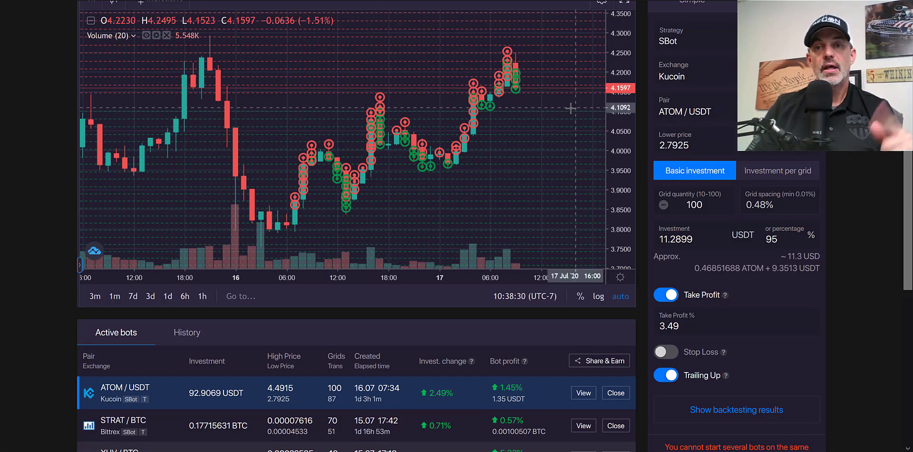
scroll(391, 162, "up", 2)
scroll(114, 247, "down", 3)
scroll(358, 255, "down", 2)
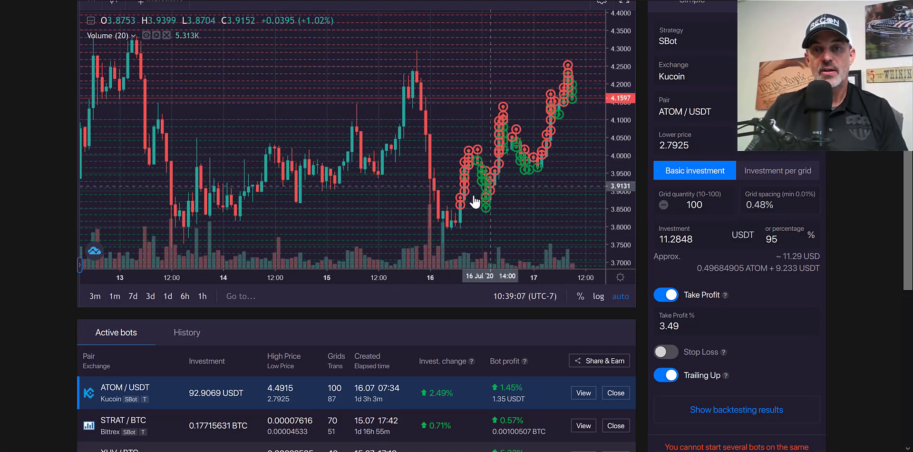
double_click(680, 204)
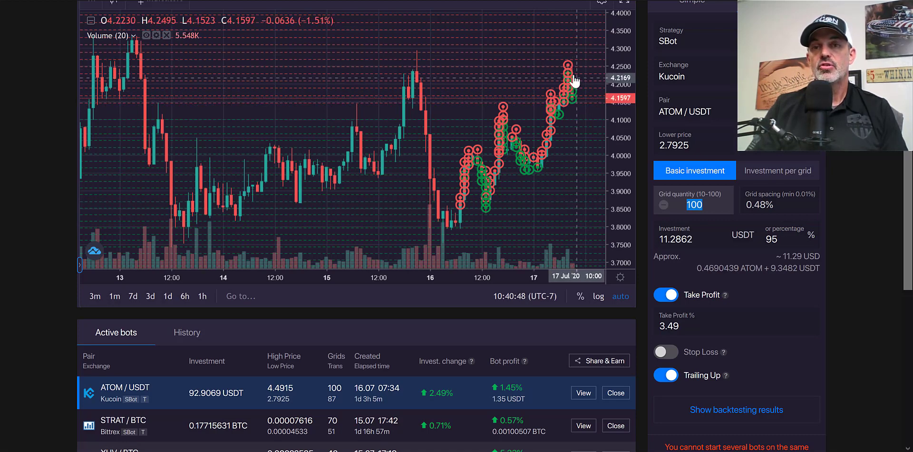
scroll(759, 292, "down", 1)
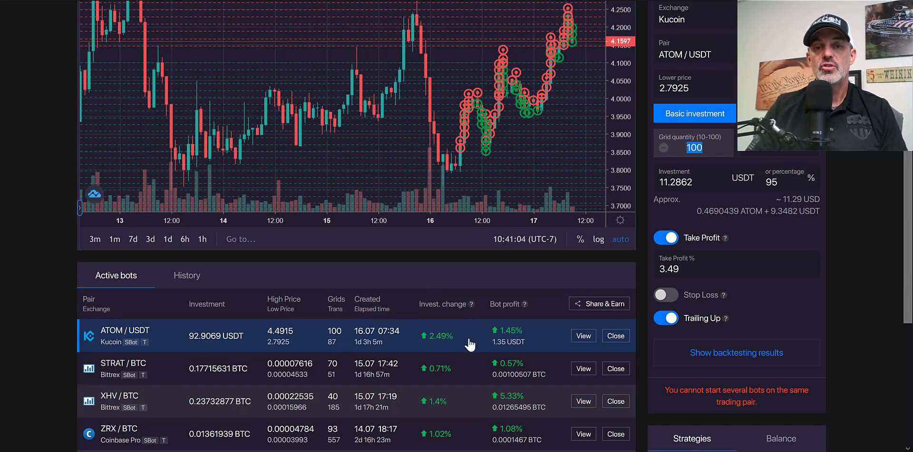
mouse_move(508, 342)
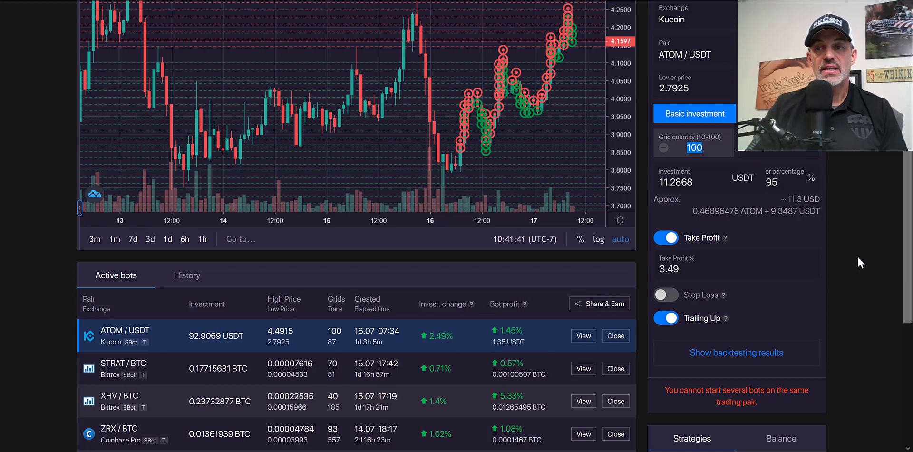
scroll(894, 273, "down", 3)
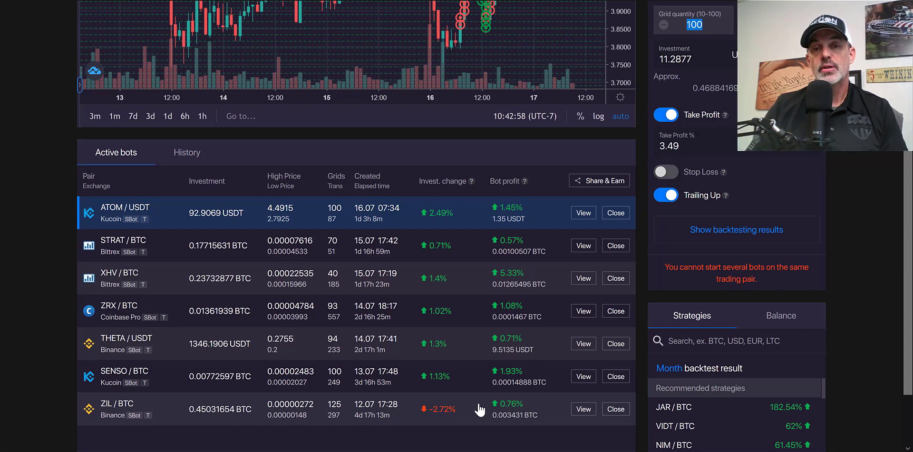
left_click(125, 156)
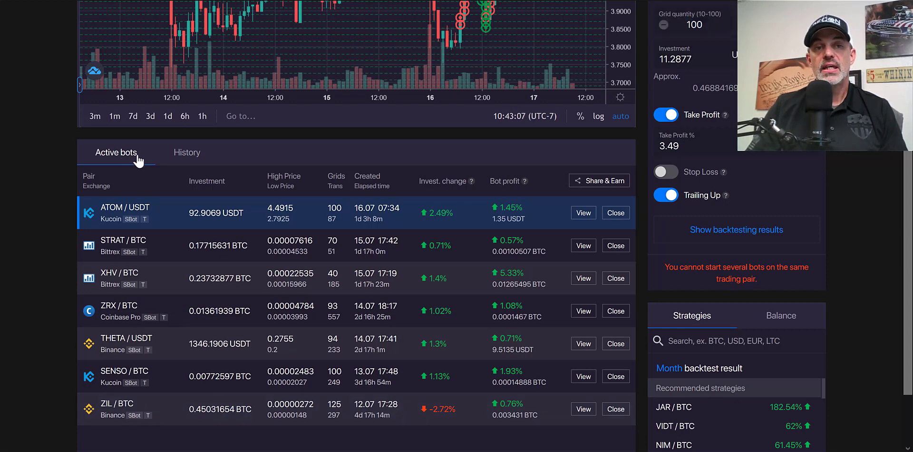
left_click(188, 154)
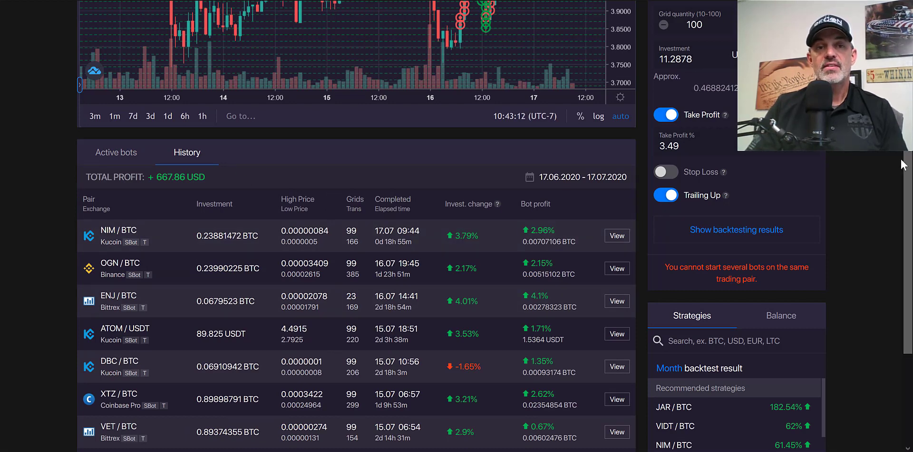
scroll(600, 118, "down", 1)
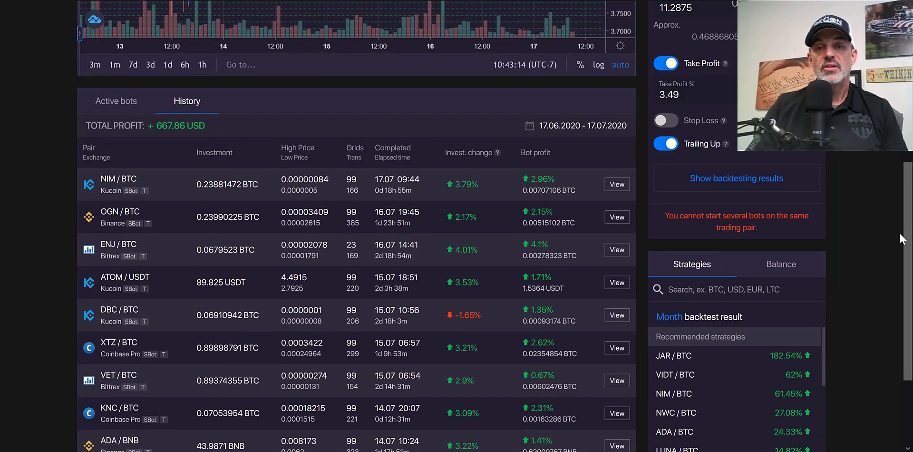
scroll(902, 244, "down", 2)
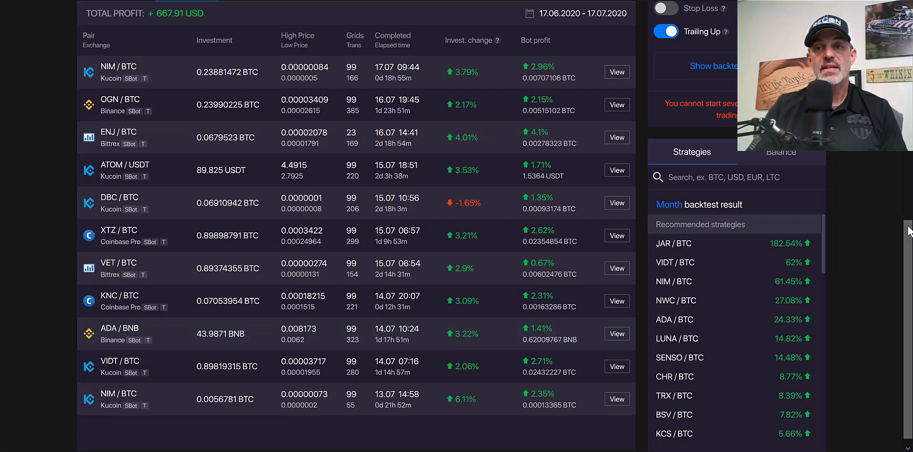
left_click_drag(910, 227, 909, 7)
scroll(283, 214, "up", 3)
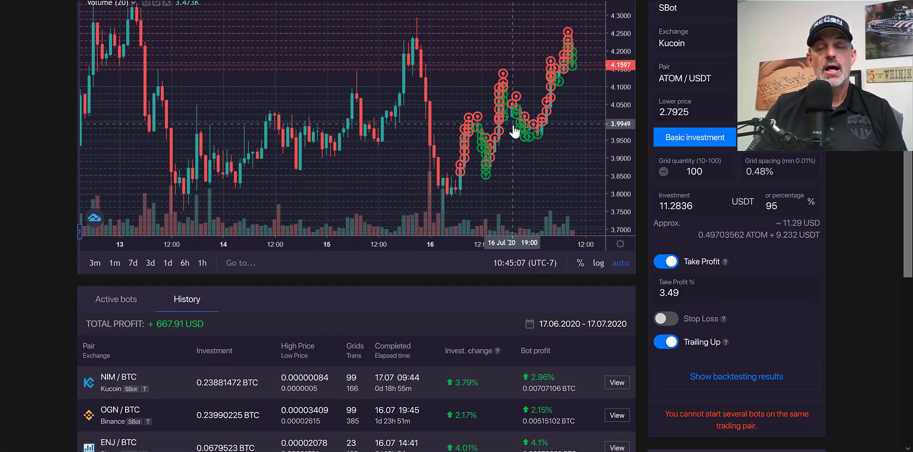
scroll(475, 166, "down", 9)
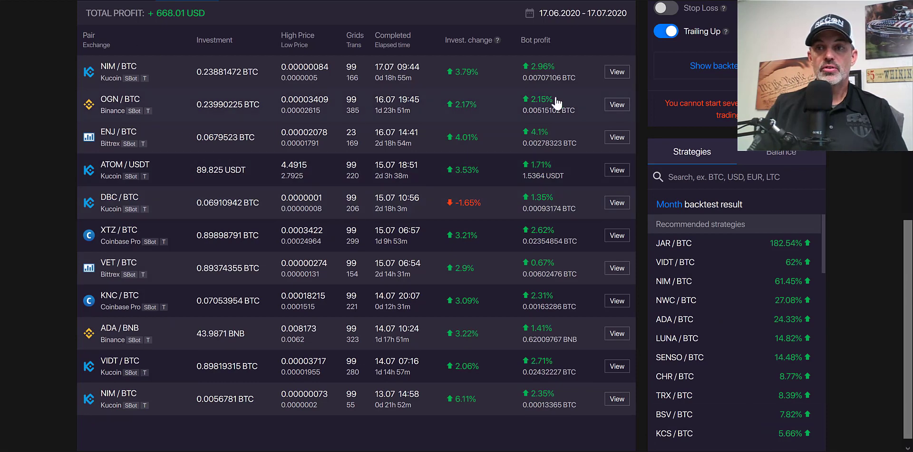
scroll(885, 155, "up", 1)
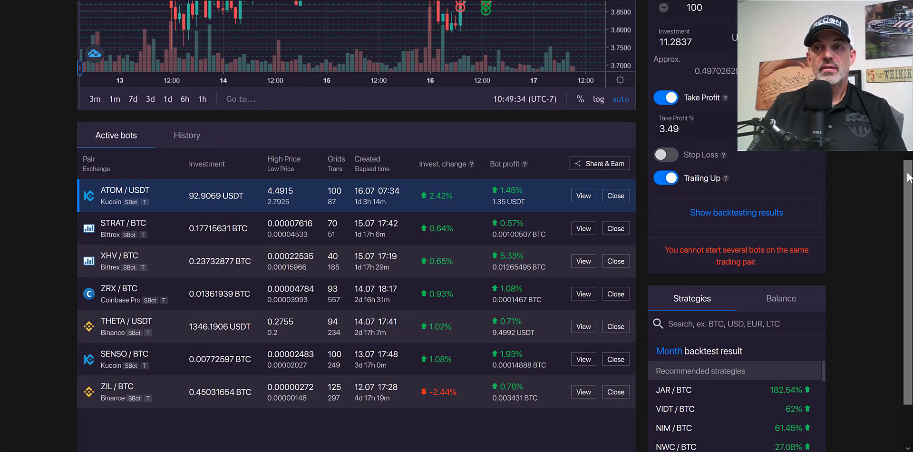
left_click_drag(909, 177, 908, 48)
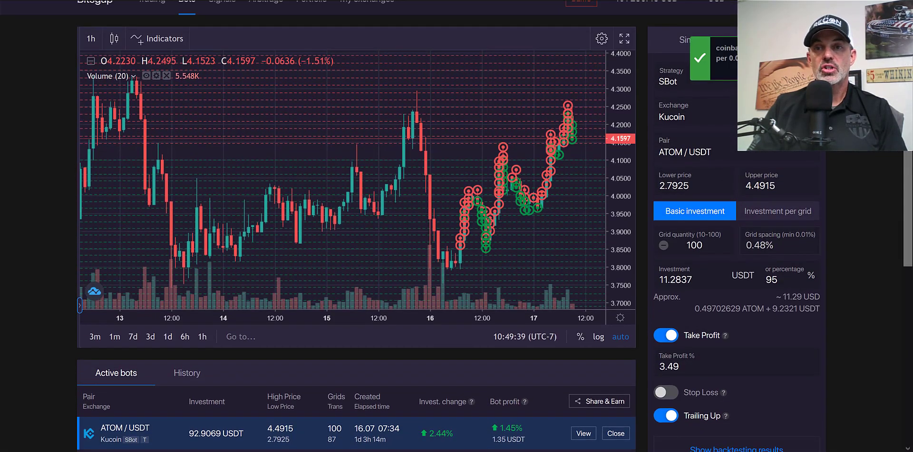
Choose Coinbase Pro as the exchange, then scroll to the Strategies backtest recommendations.
left_click(695, 114)
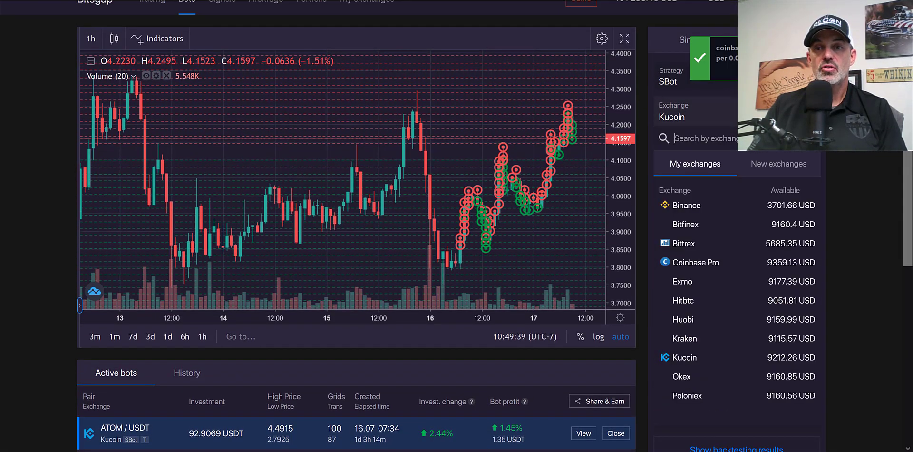
left_click(709, 263)
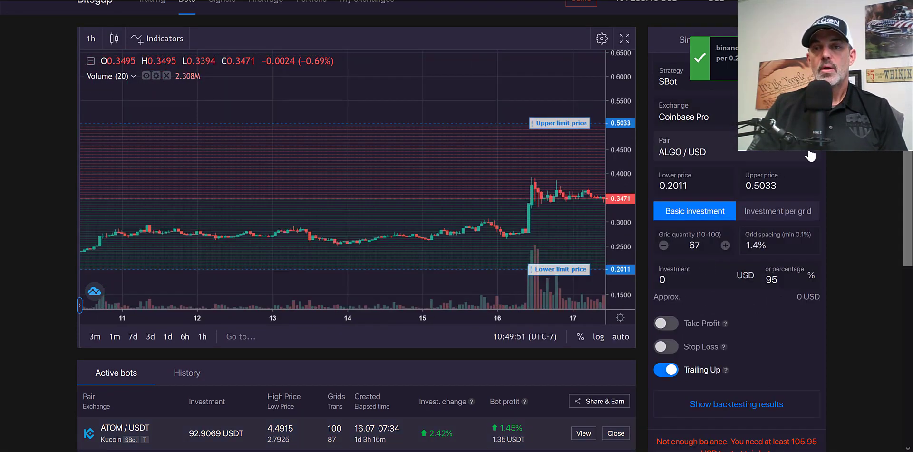
left_click(811, 154)
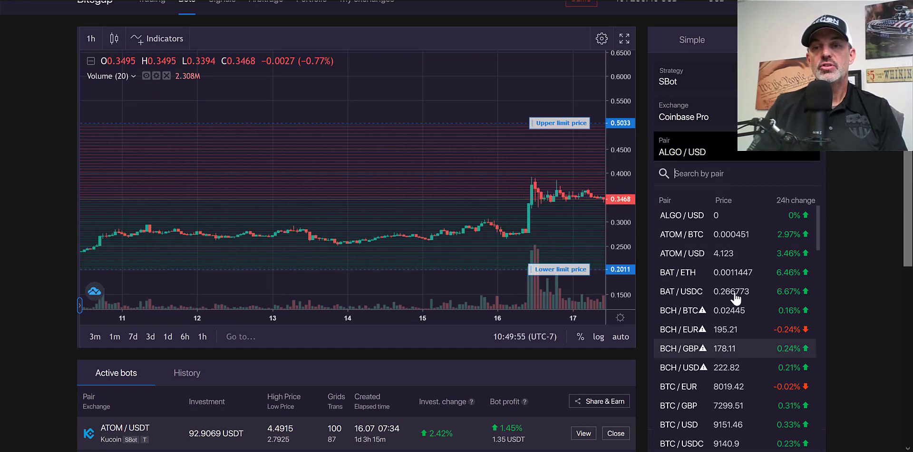
scroll(739, 284, "up", 1)
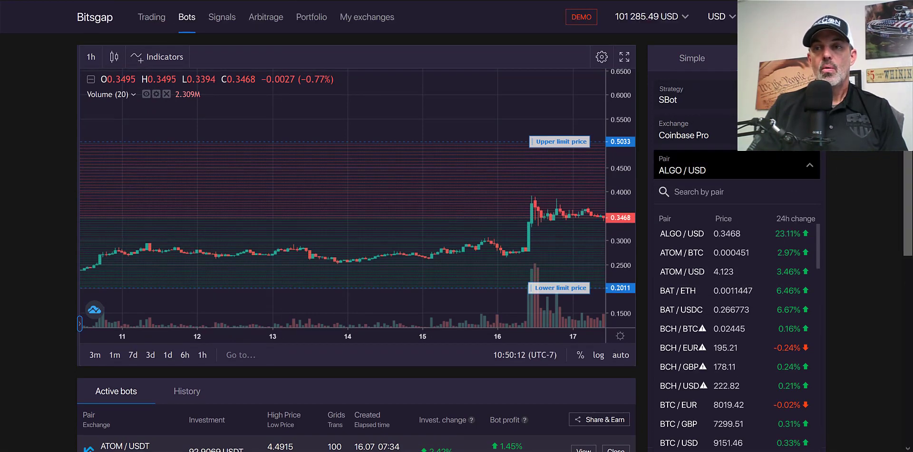
scroll(903, 346, "down", 7)
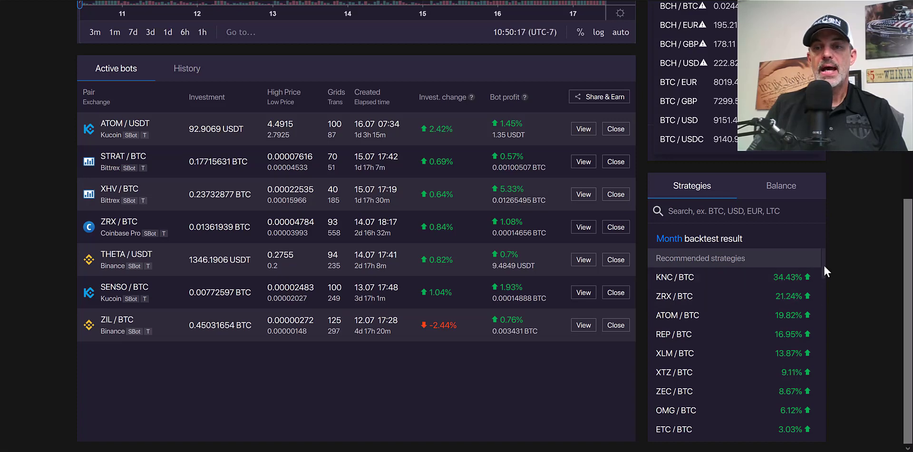
scroll(825, 267, "down", 1)
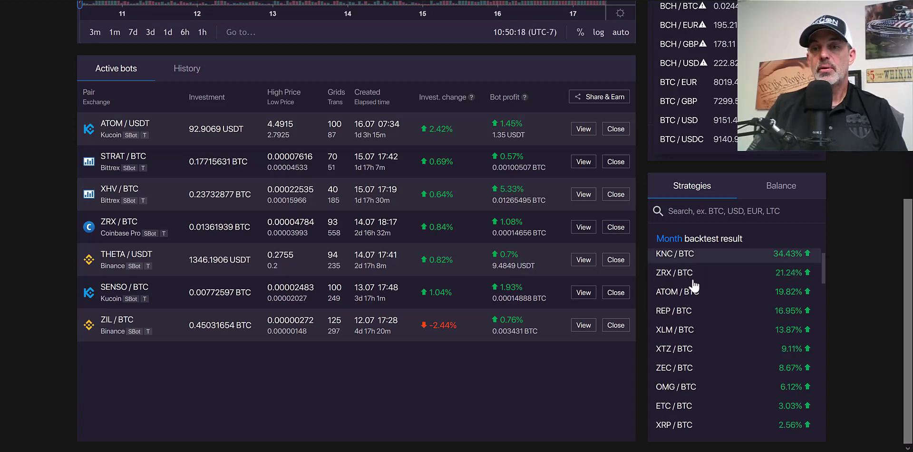
Load the XTZ/BTC strategy, set Grid quantity to 49 and investment to 25%.
left_click(691, 355)
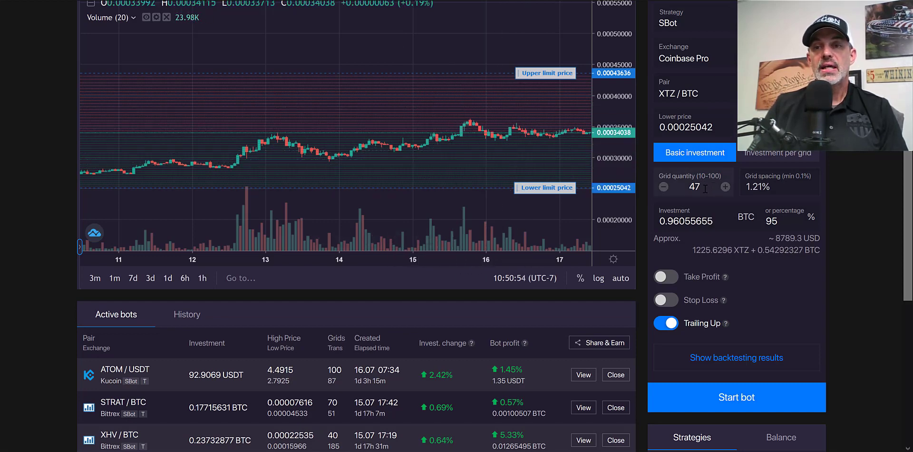
left_click(667, 185)
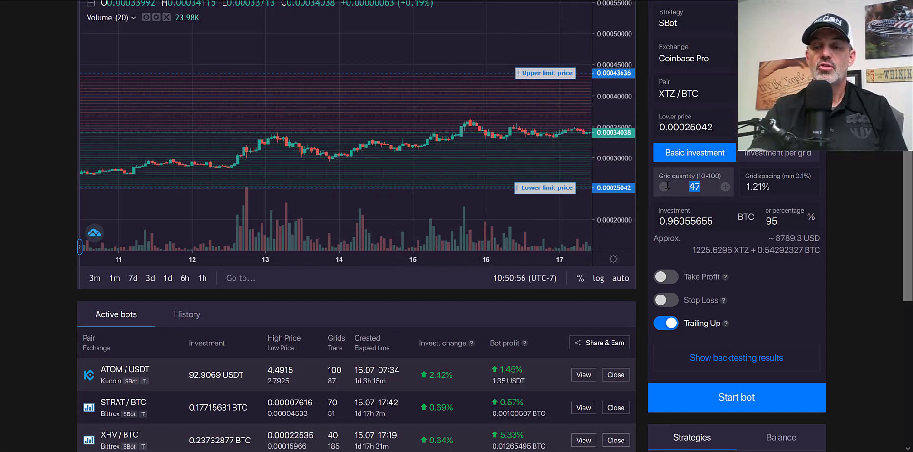
key("Delete")
type("0")
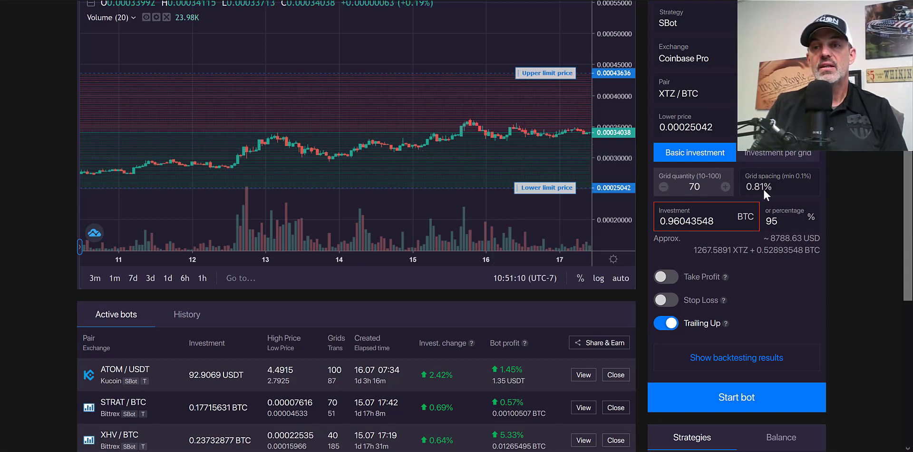
double_click(700, 187)
type("49")
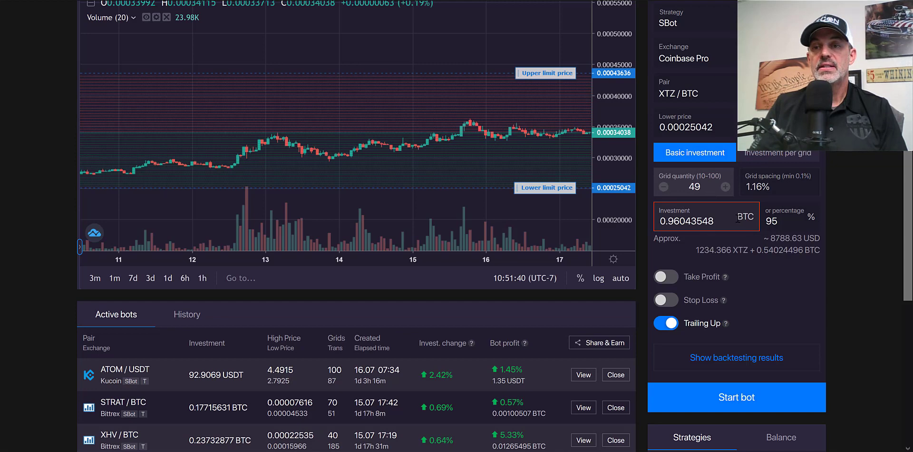
left_click_drag(777, 220, 761, 220)
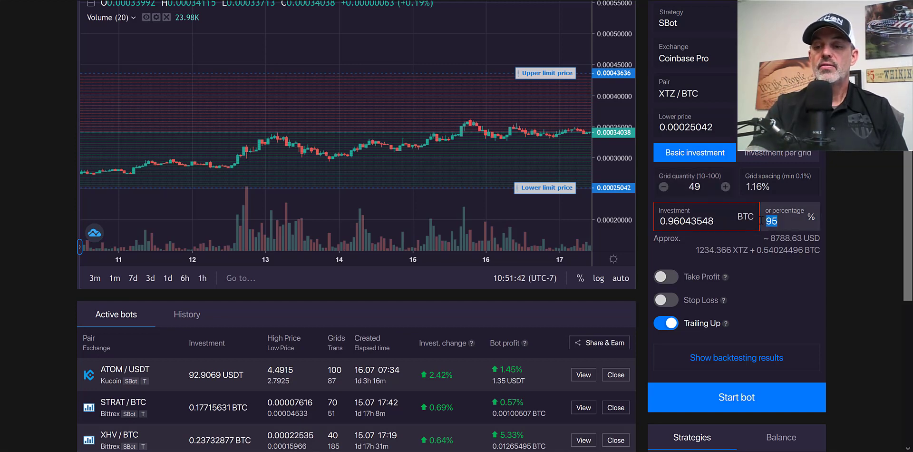
type("25")
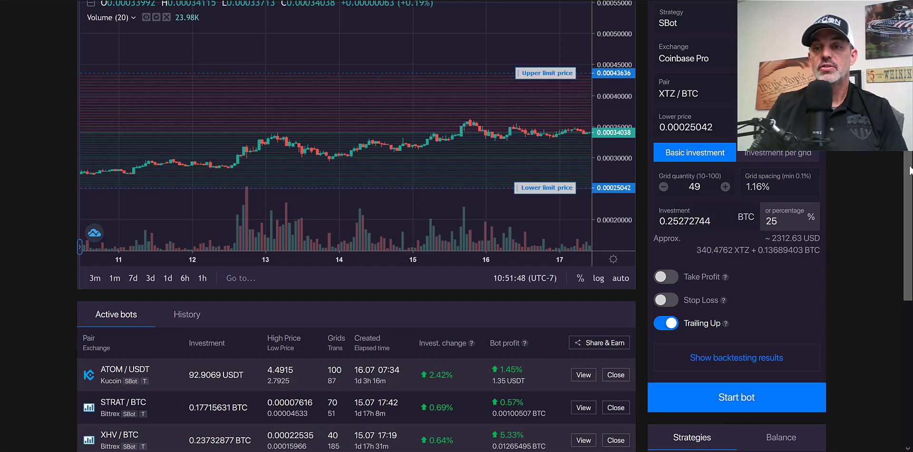
Switch the lower panel to Balance to see Coinbase Pro balances, then return to the settings.
scroll(802, 247, "down", 4)
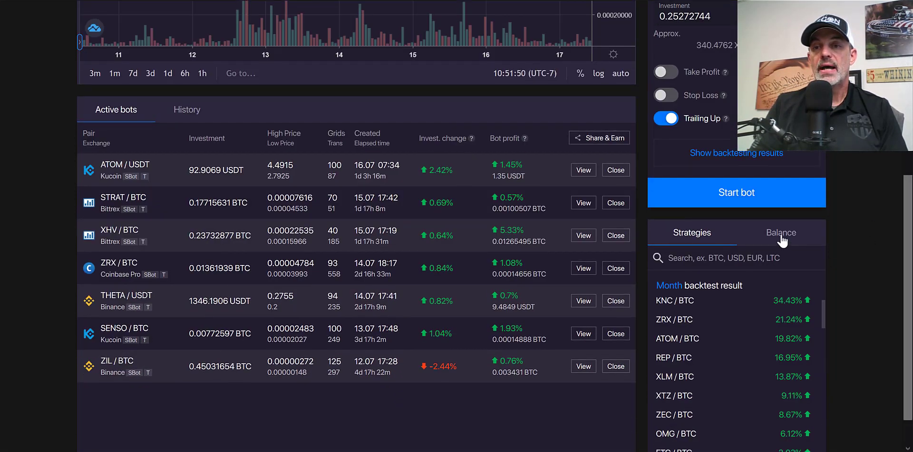
left_click(781, 238)
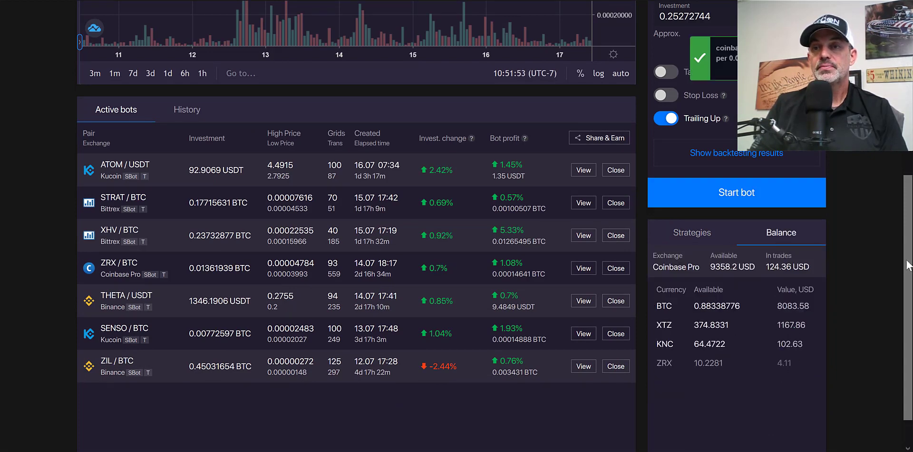
scroll(897, 186, "up", 3)
scroll(892, 161, "up", 2)
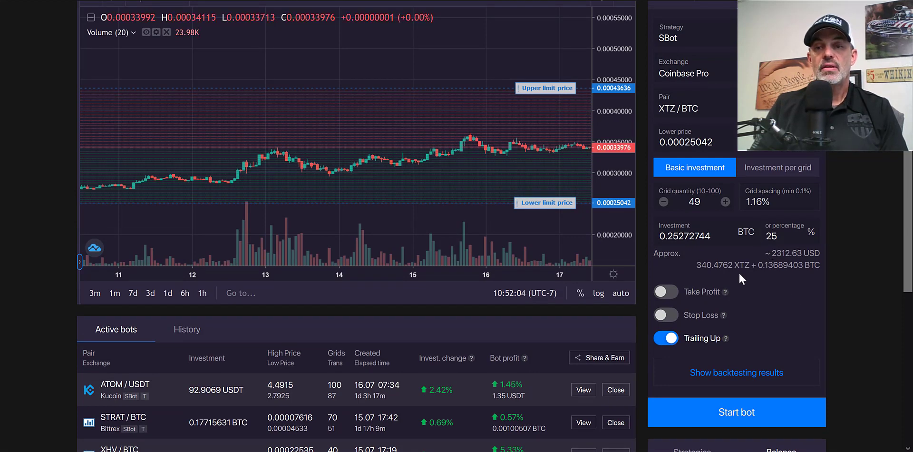
Enable 4% take profit and stop loss 0.00027485, raising the lower price to 0.00028348.
left_click(662, 293)
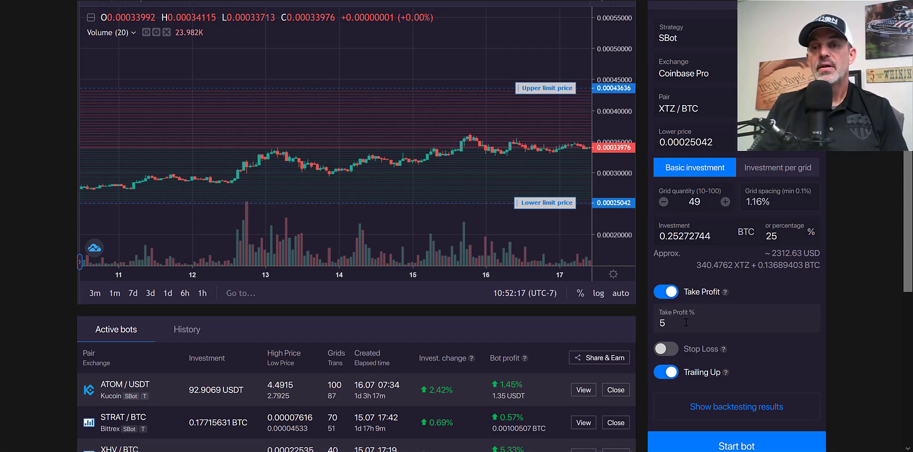
left_click(664, 351)
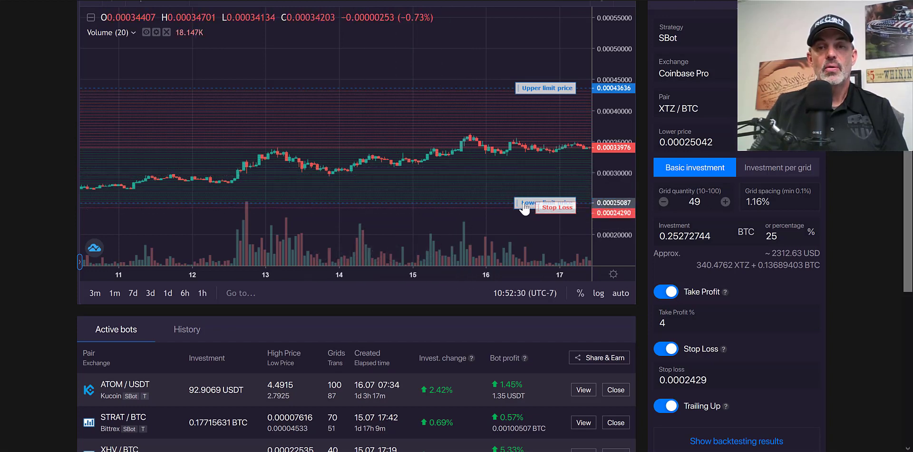
left_click_drag(520, 205, 522, 183)
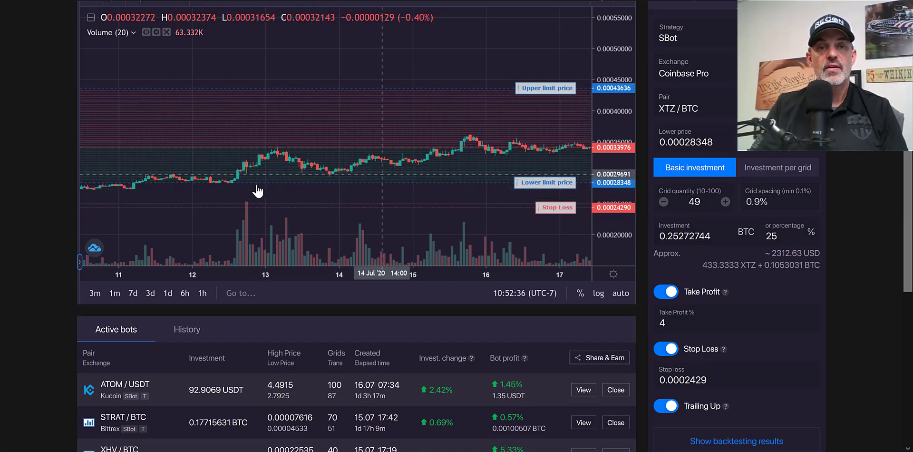
left_click_drag(552, 212, 549, 188)
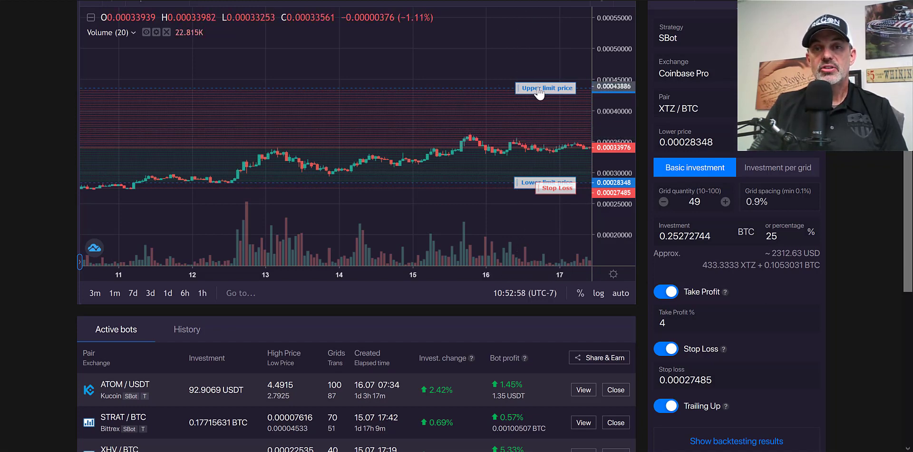
Drag the upper price down to 0.00037364 and set Grid quantity to 25 after trying 20 and 30.
left_click_drag(538, 88, 538, 126)
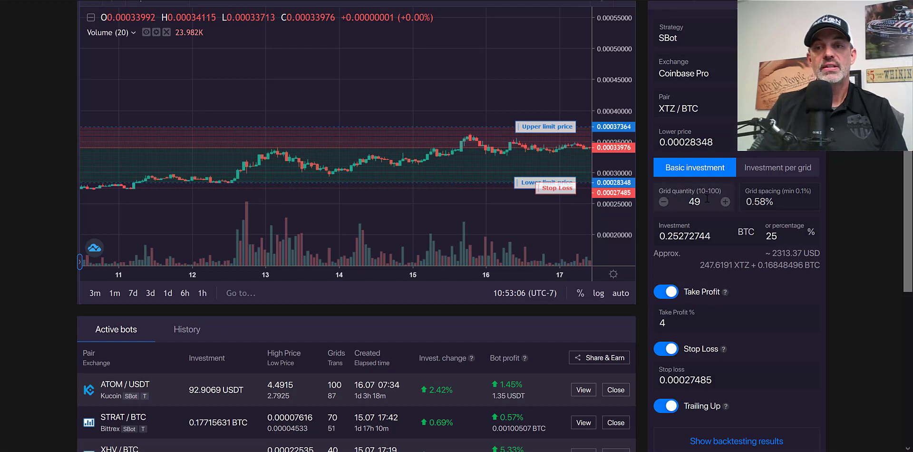
left_click_drag(707, 199, 675, 196)
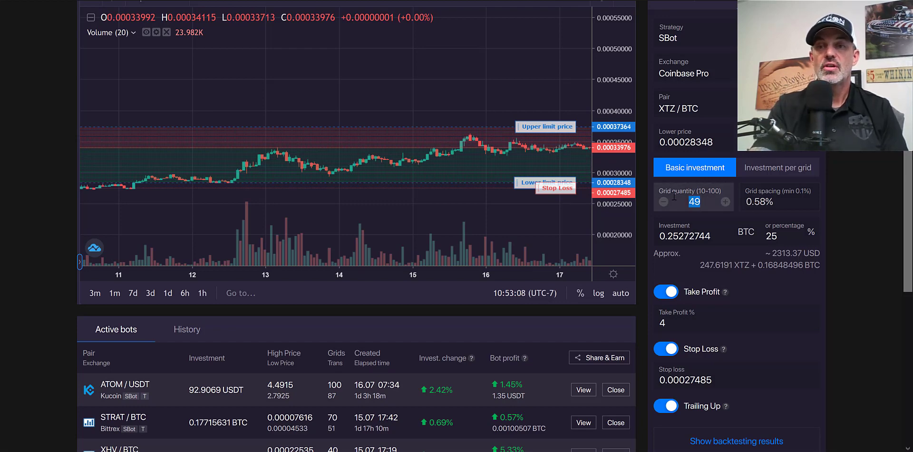
type("20")
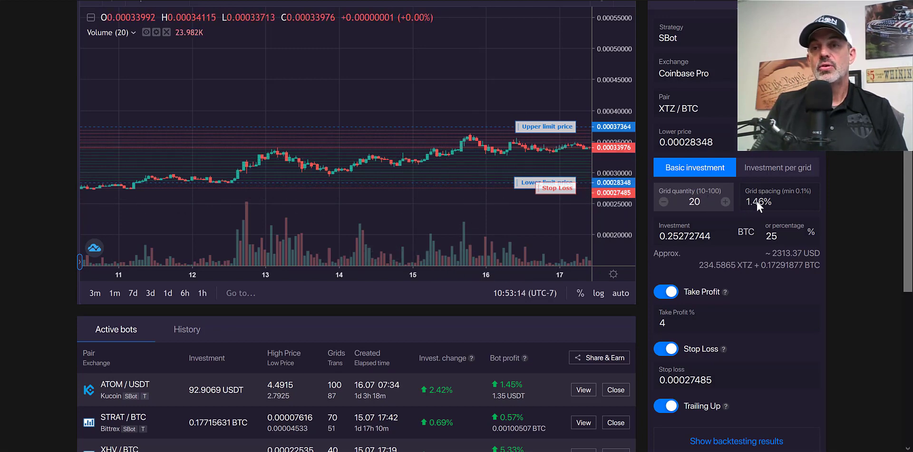
left_click_drag(706, 200, 686, 196)
type("30")
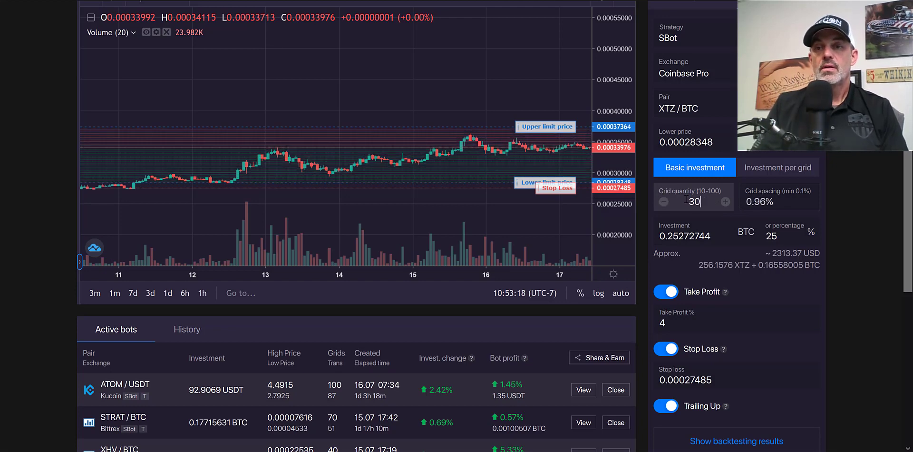
left_click_drag(701, 201, 684, 200)
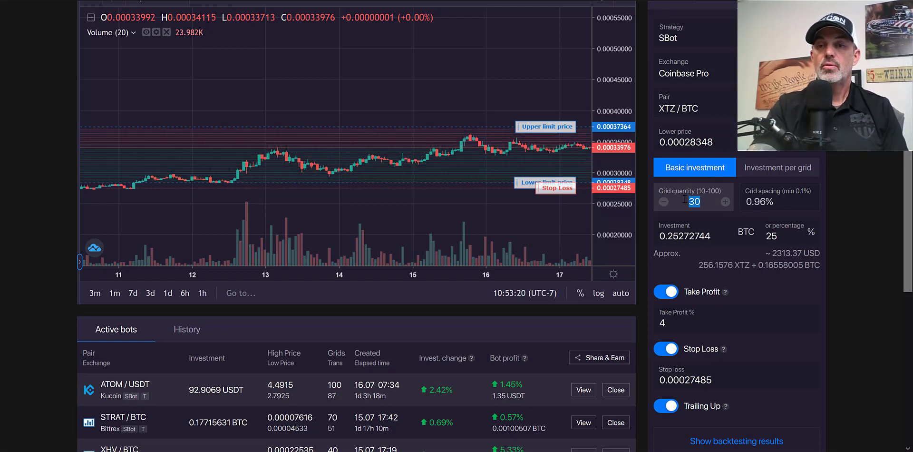
type("25")
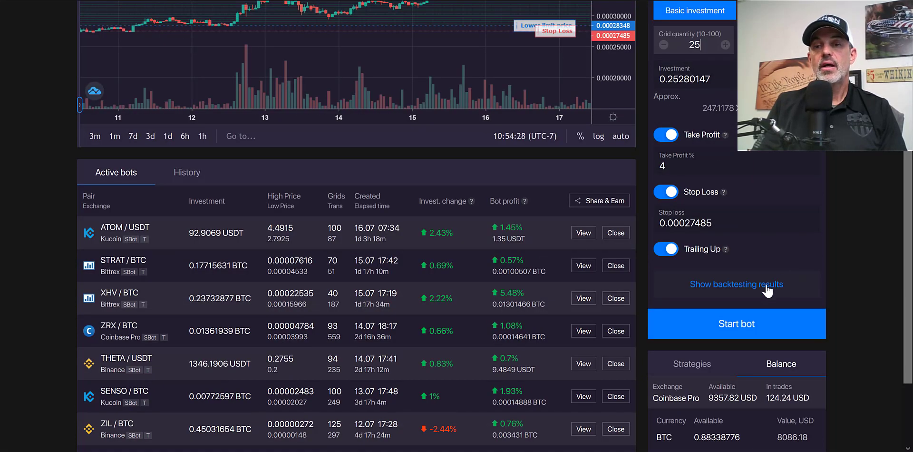
left_click(767, 288)
left_click(768, 288)
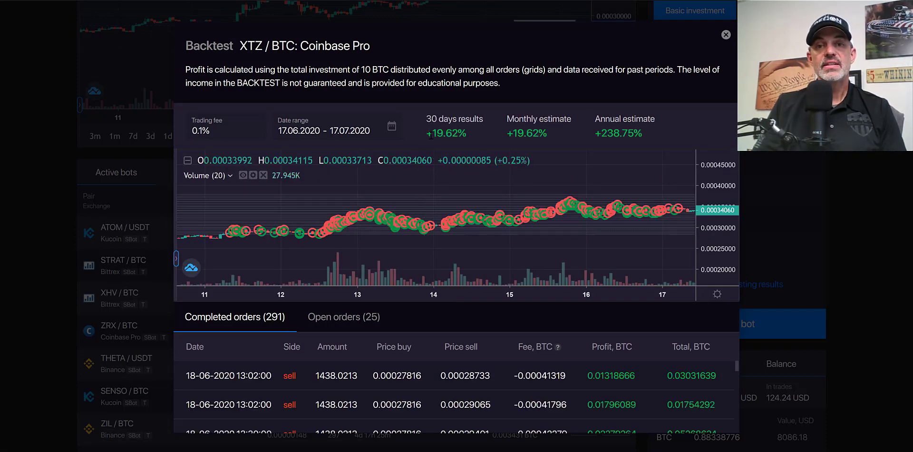
left_click_drag(429, 134, 486, 136)
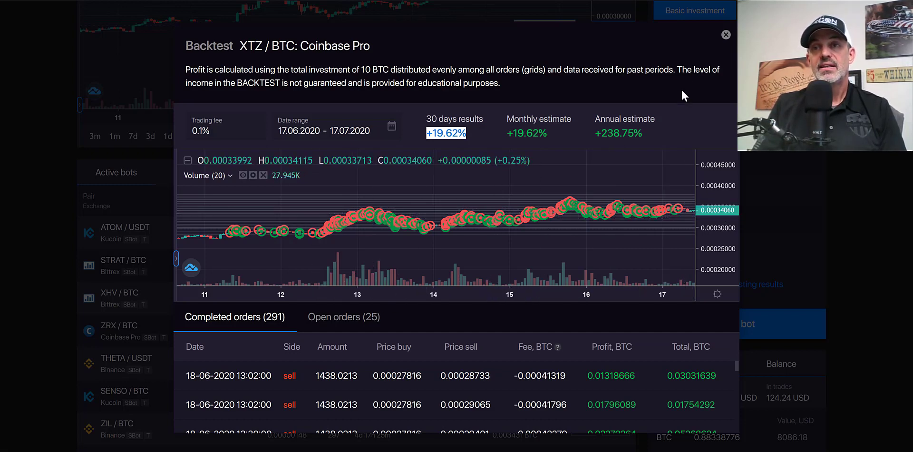
Close the backtest results, start the XTZ/BTC bot, and check its row in Active bots.
left_click(726, 35)
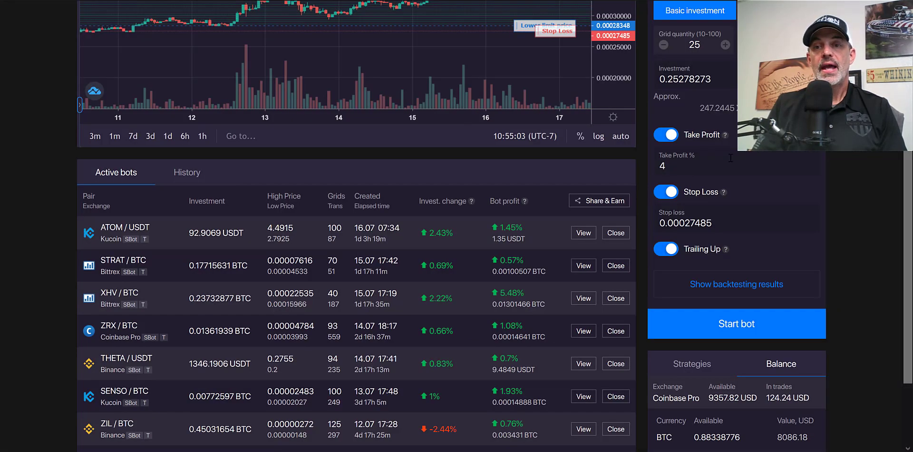
left_click(741, 326)
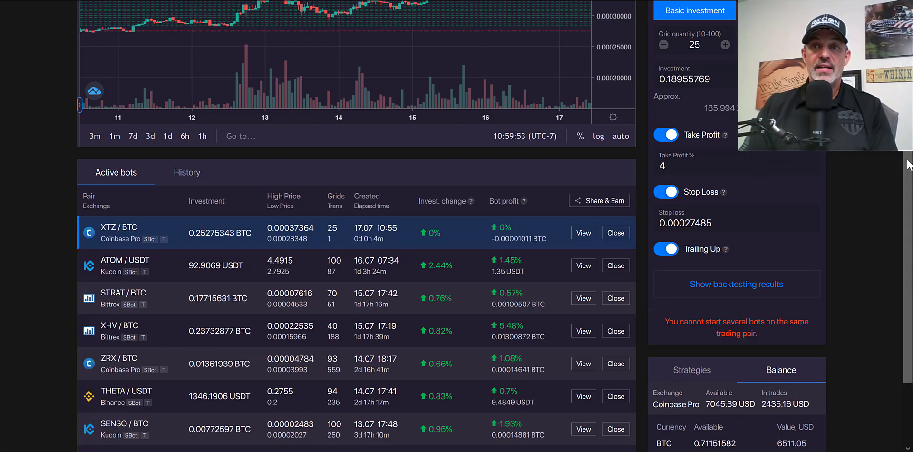
scroll(848, 172, "up", 3)
scroll(847, 172, "up", 2)
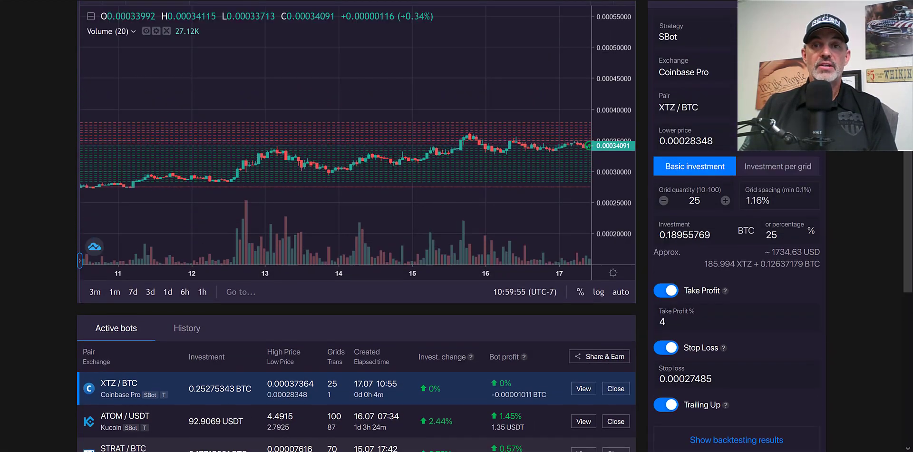
scroll(848, 172, "down", 1)
scroll(357, 244, "up", 5)
scroll(272, 228, "up", 1)
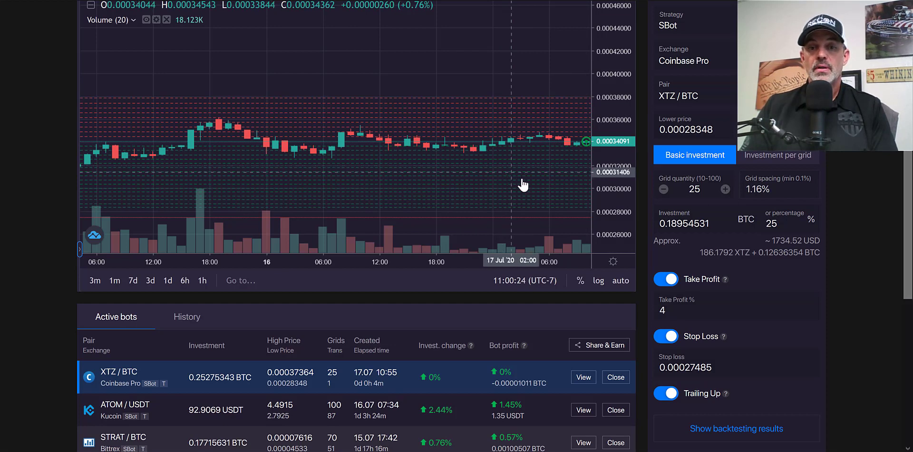
scroll(895, 222, "down", 4)
scroll(895, 224, "down", 1)
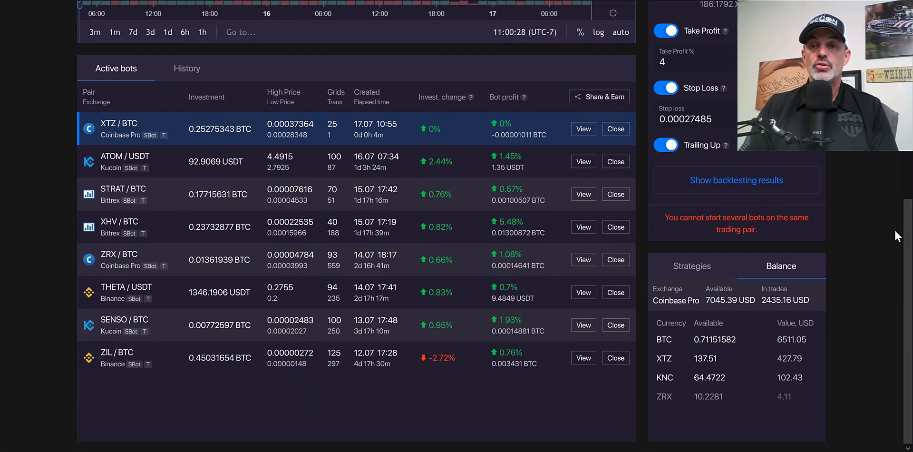
scroll(894, 232, "up", 6)
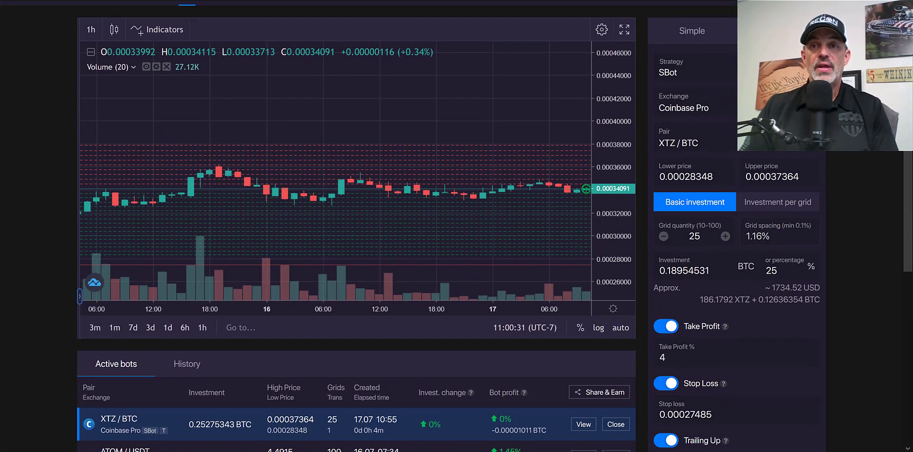